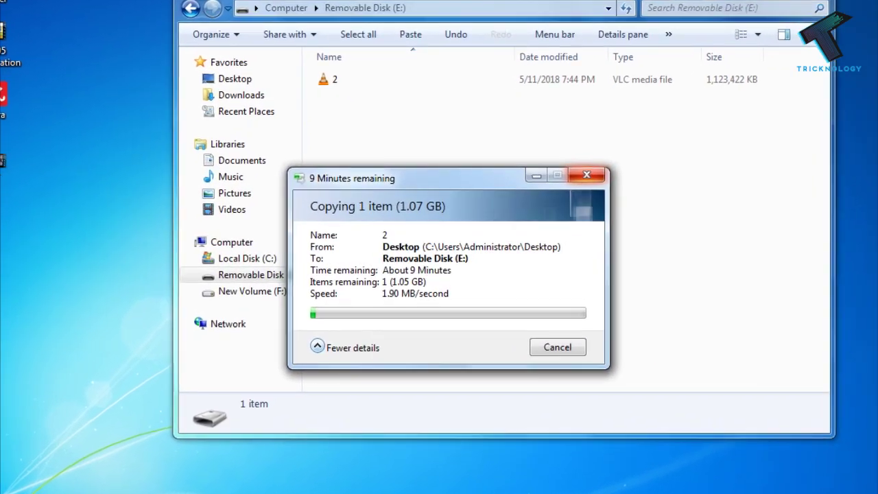
{"action": "key", "text": "Escape"}
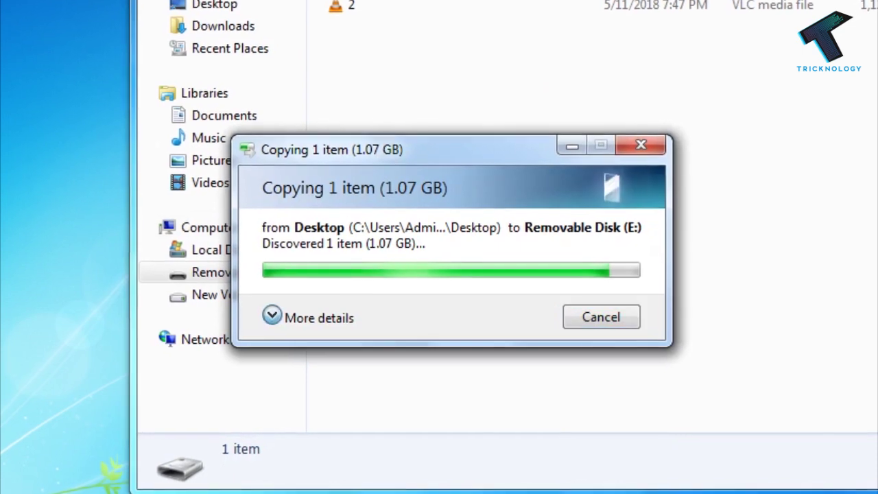
{"action": "left_click", "coordinate": [274, 316]}
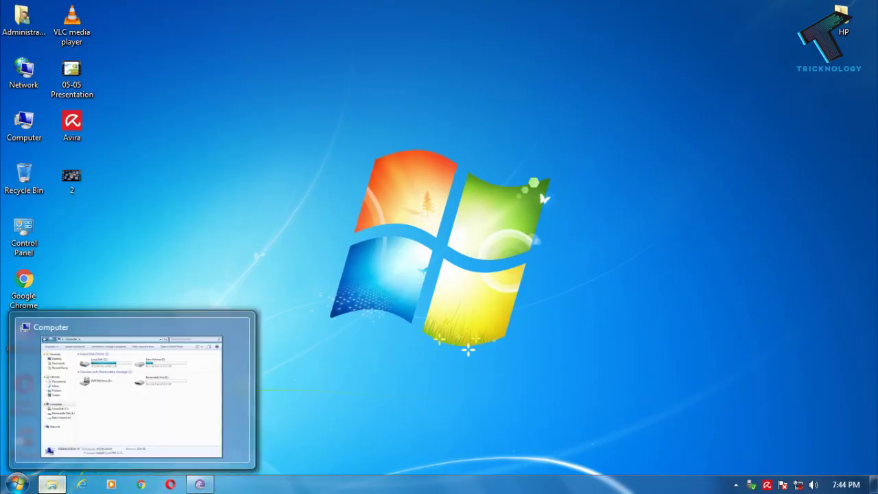
Step: Bring up the Computer window, look inside Removable Disk (E:), and return to the drive overview
{"action": "left_click", "coordinate": [51, 484]}
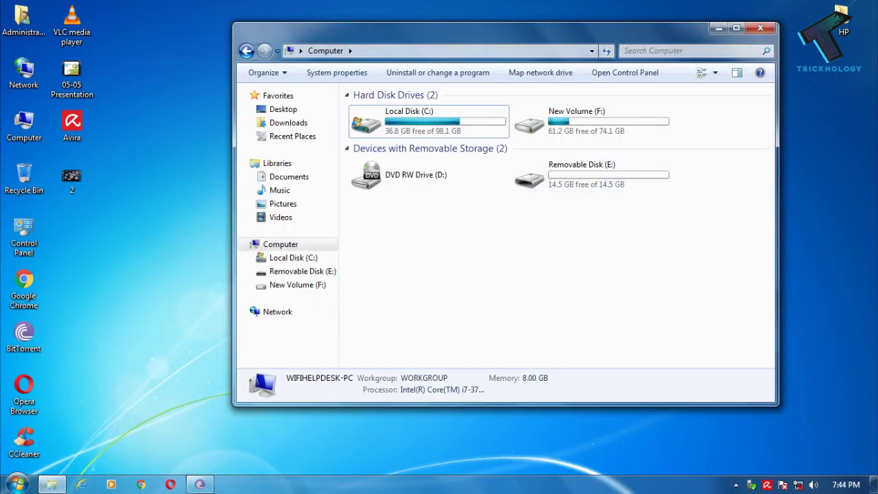
{"action": "left_click", "coordinate": [591, 175]}
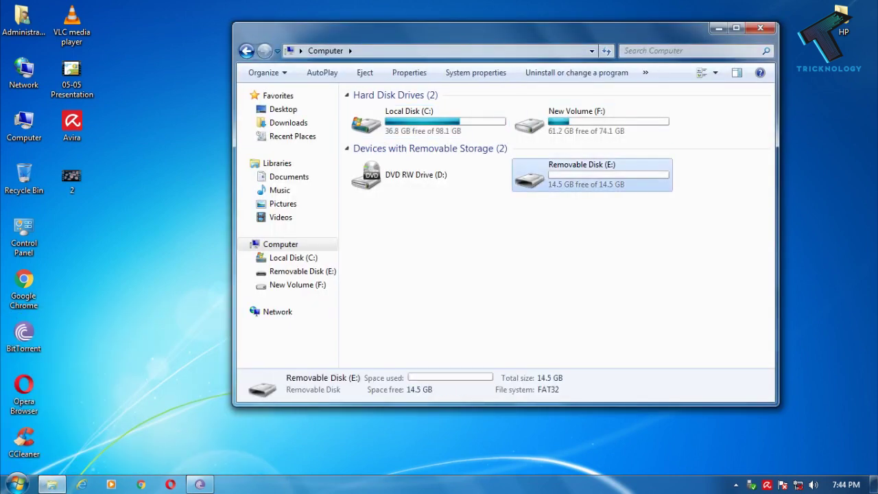
{"action": "double_click", "coordinate": [590, 175]}
{"action": "left_click", "coordinate": [247, 51]}
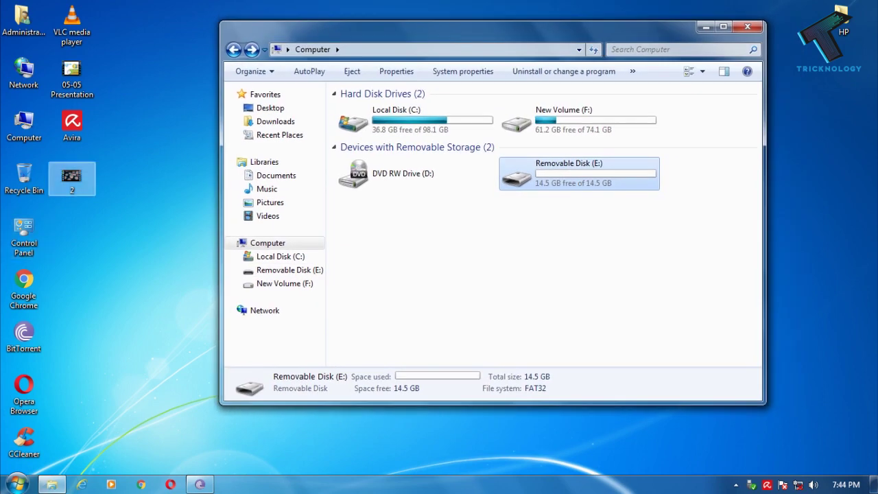
Step: Check the file size of the desktop video 2 in its properties, and close them
{"action": "right_click", "coordinate": [63, 177]}
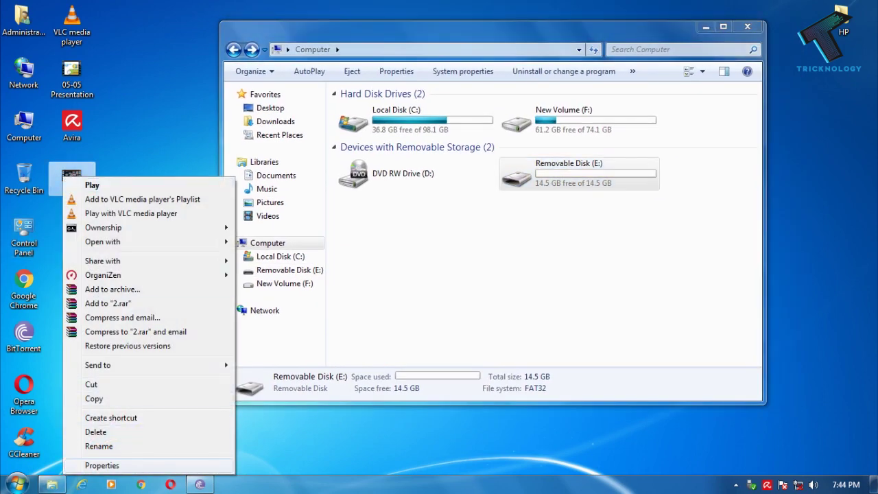
{"action": "left_click", "coordinate": [101, 465]}
{"action": "left_click_drag", "start_coordinate": [206, 149], "coordinate": [282, 118]}
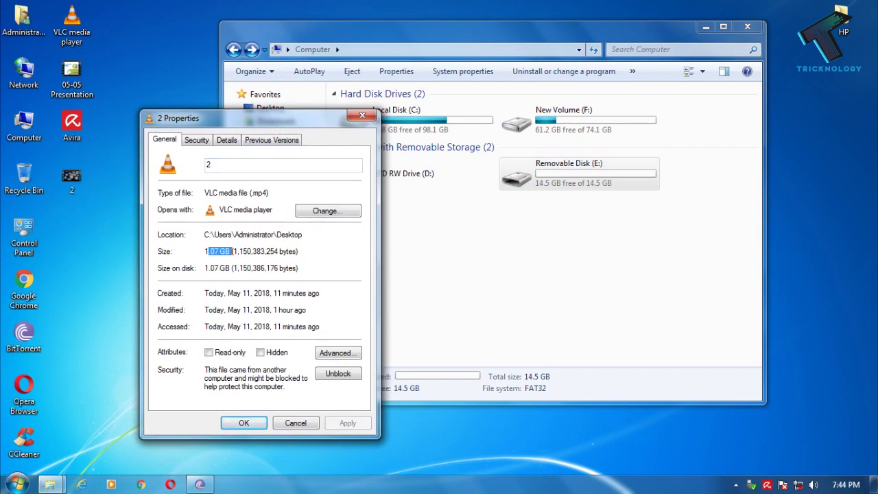
{"action": "left_click", "coordinate": [233, 252]}
{"action": "left_click", "coordinate": [361, 116]}
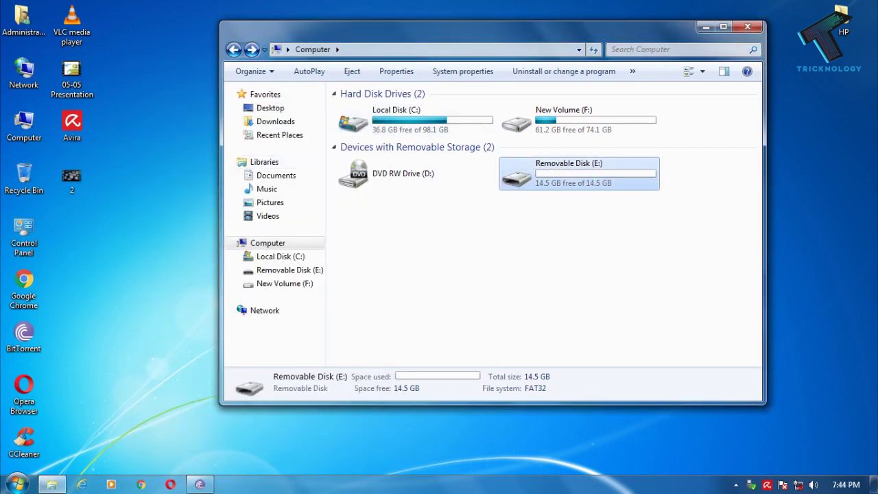
Step: Try copying the desktop video 2 to Removable Disk (E:), and cancel the transfer while it is running
{"action": "right_click", "coordinate": [78, 187]}
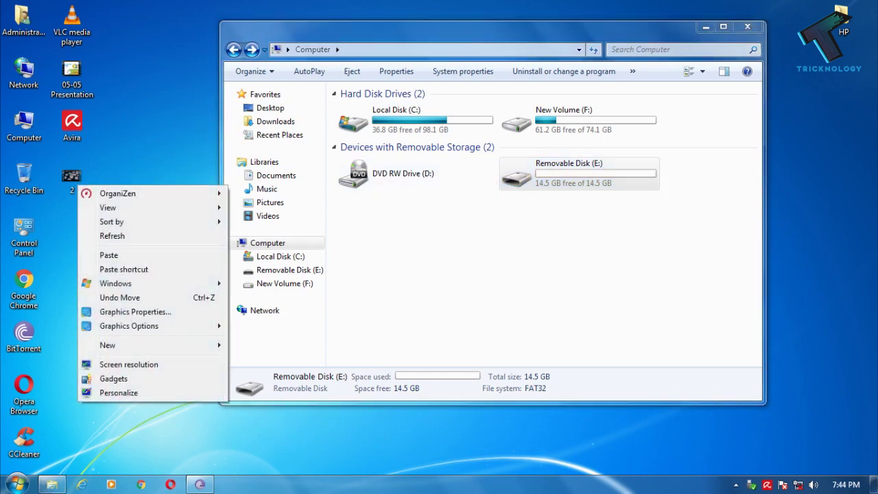
{"action": "right_click", "coordinate": [68, 173]}
{"action": "left_click", "coordinate": [98, 392]}
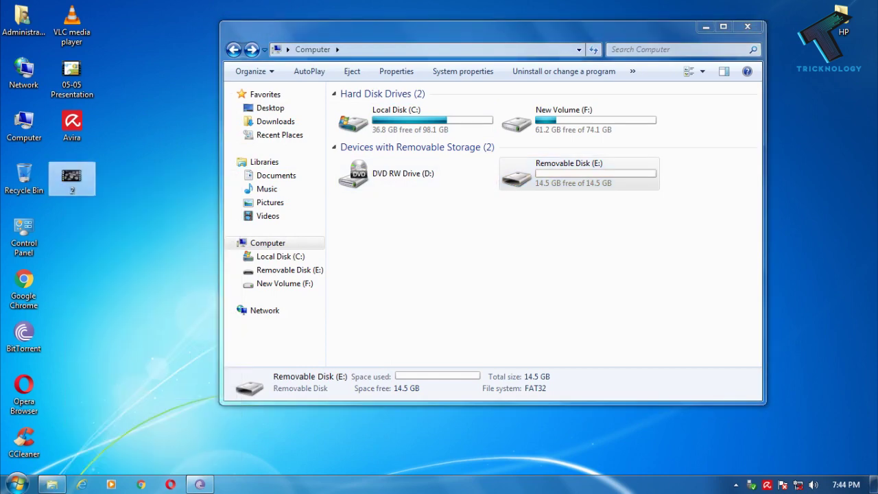
{"action": "double_click", "coordinate": [576, 173]}
{"action": "right_click", "coordinate": [368, 133]}
{"action": "left_click", "coordinate": [398, 236]}
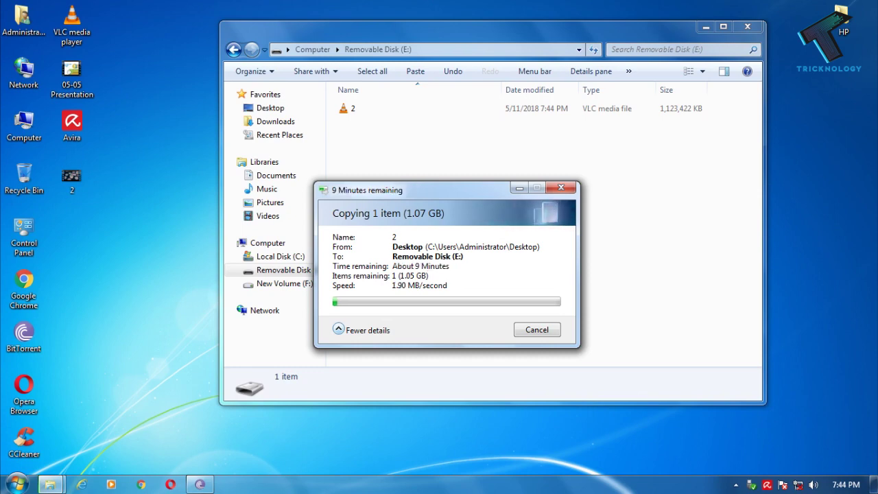
{"action": "left_click", "coordinate": [562, 187]}
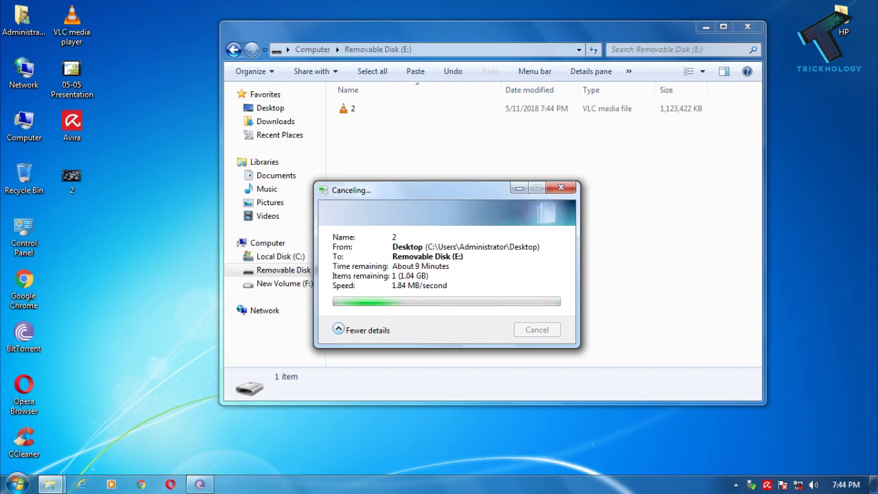
Step: Check the contents of Removable Disk (E:) after the cancelled copy, and go back to the drive overview
{"action": "left_click", "coordinate": [267, 243]}
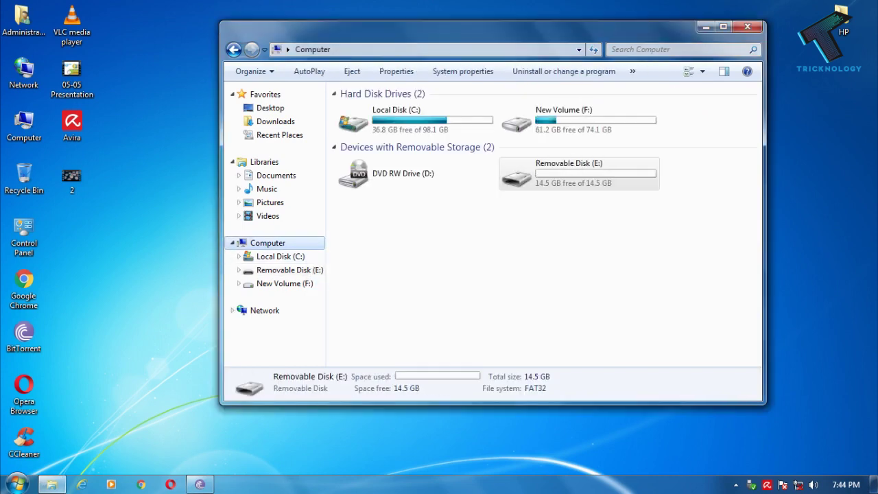
{"action": "double_click", "coordinate": [577, 174]}
{"action": "key", "text": "alt+Left"}
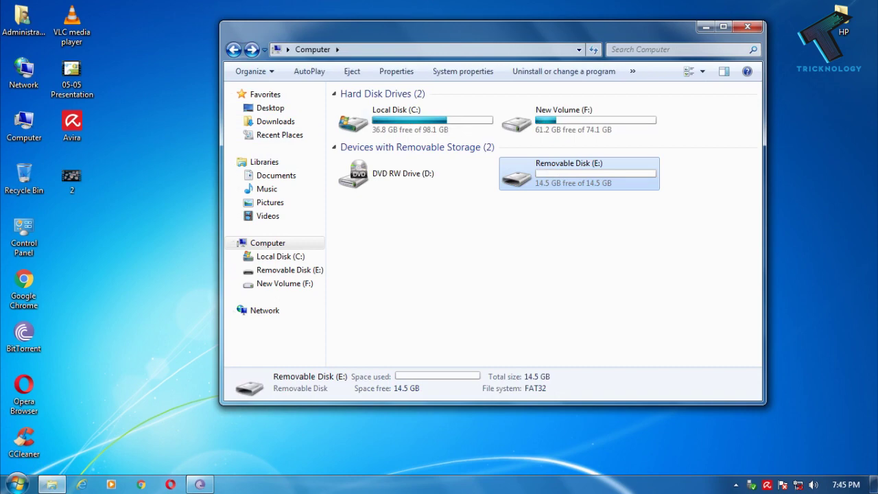
Step: Format Removable Disk (E:) with the NTFS file system using Quick Format, and close the format dialog
{"action": "left_click_drag", "start_coordinate": [466, 27], "coordinate": [497, 25]}
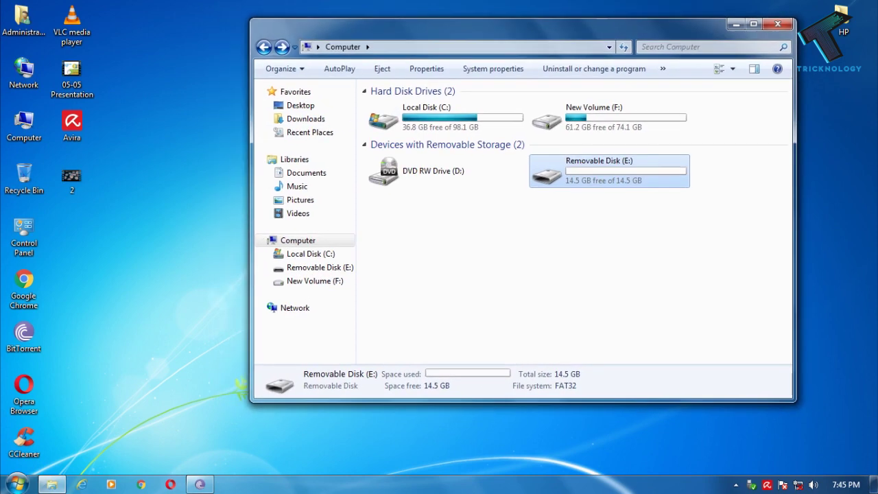
{"action": "right_click", "coordinate": [576, 165]}
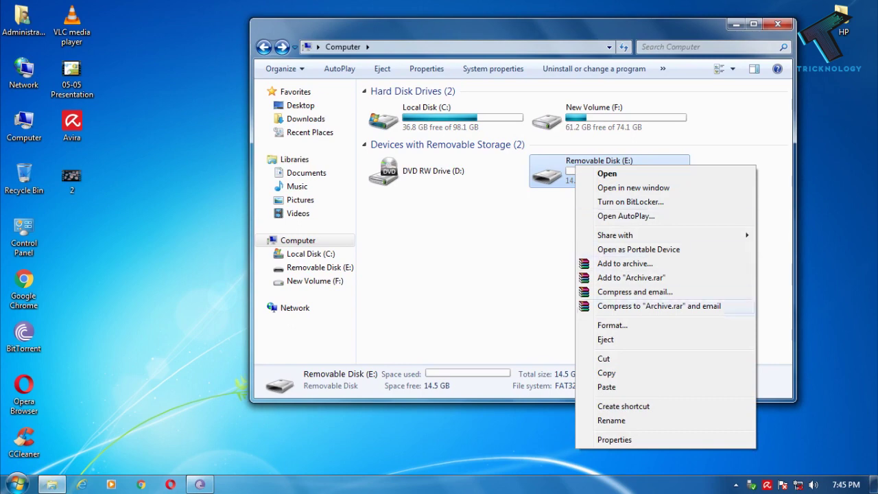
{"action": "left_click", "coordinate": [613, 326]}
{"action": "left_click_drag", "start_coordinate": [358, 144], "coordinate": [352, 127]}
{"action": "left_click", "coordinate": [387, 187]}
{"action": "left_click", "coordinate": [371, 198]}
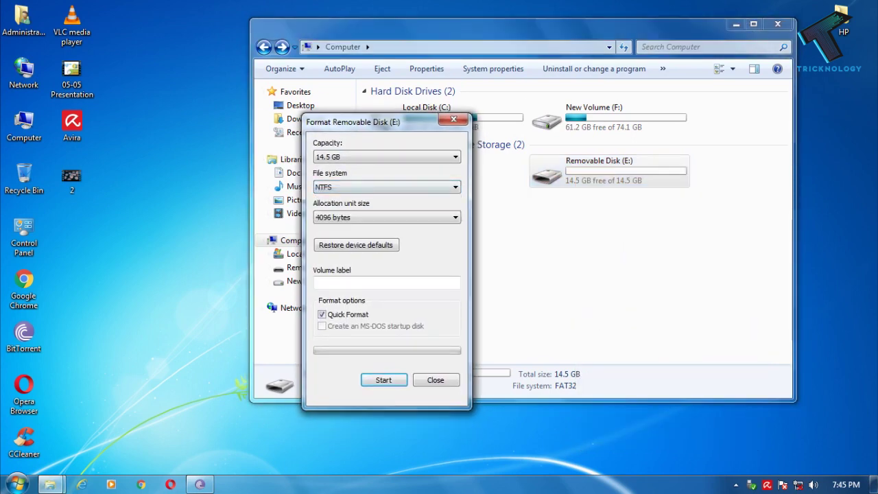
{"action": "key", "text": "Return"}
{"action": "key", "text": "Return"}
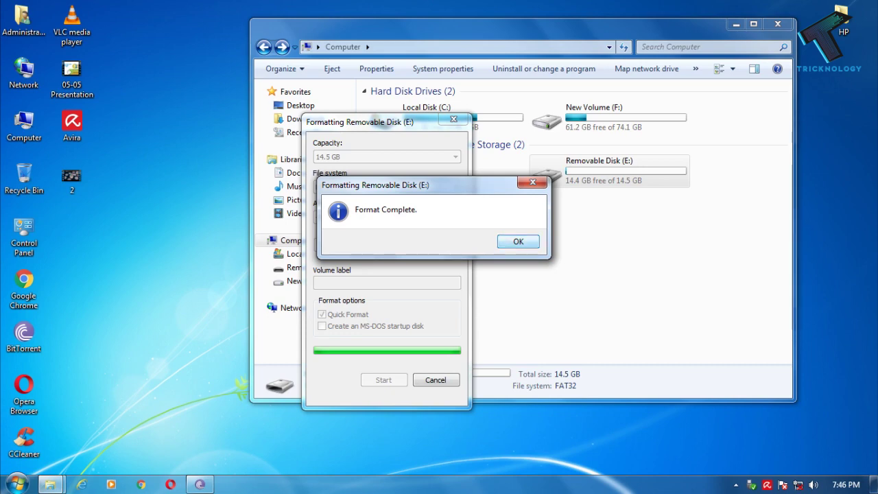
{"action": "key", "text": "Return"}
{"action": "key", "text": "Return"}
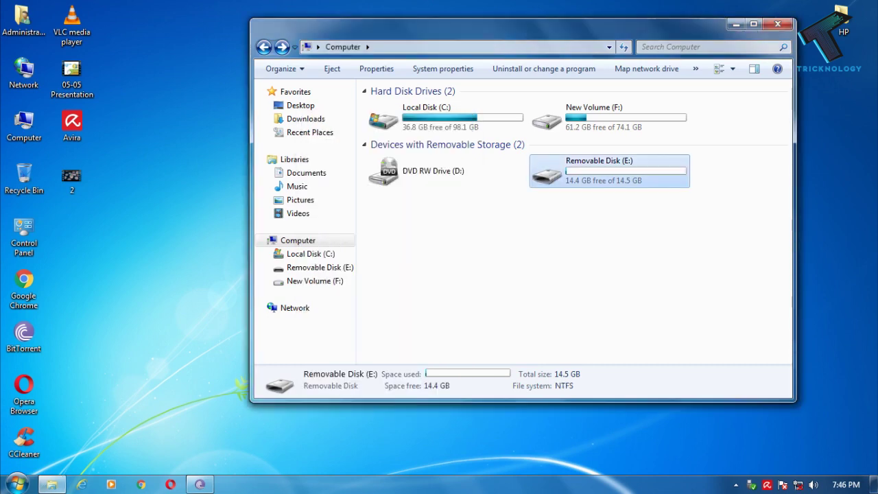
Step: From the hardware properties of Removable Disk (E:), open the device properties of the SanDisk Cruzer Blade USB Device
{"action": "key", "text": "shift+F10"}
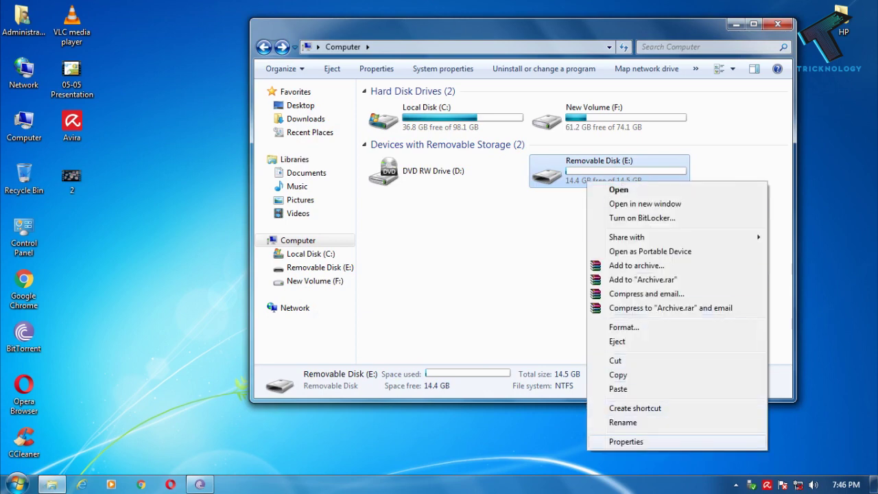
{"action": "left_click", "coordinate": [626, 441]}
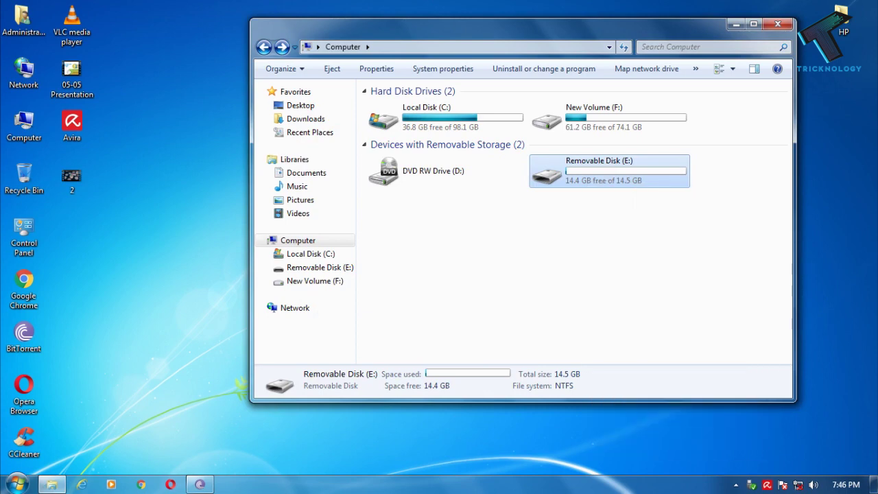
{"action": "left_click_drag", "start_coordinate": [537, 32], "coordinate": [540, 29]}
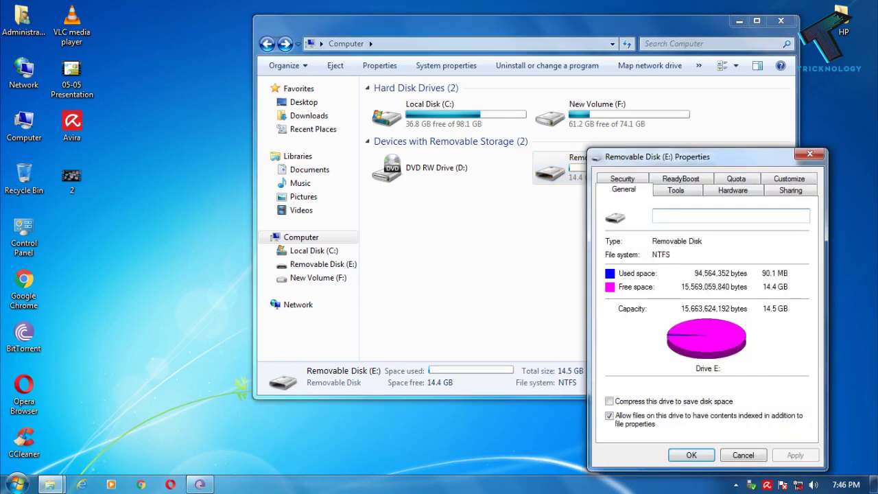
{"action": "left_click_drag", "start_coordinate": [705, 157], "coordinate": [597, 144]}
{"action": "left_click", "coordinate": [625, 177]}
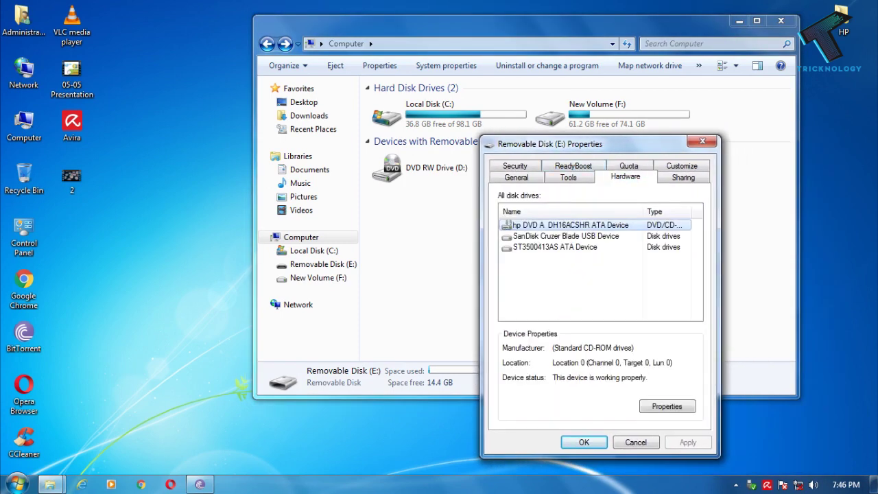
{"action": "left_click", "coordinate": [566, 236]}
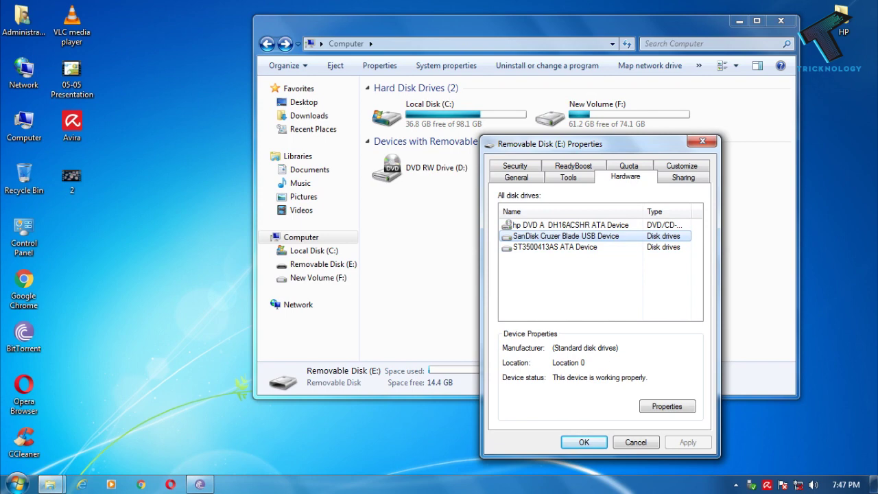
{"action": "left_click", "coordinate": [667, 406]}
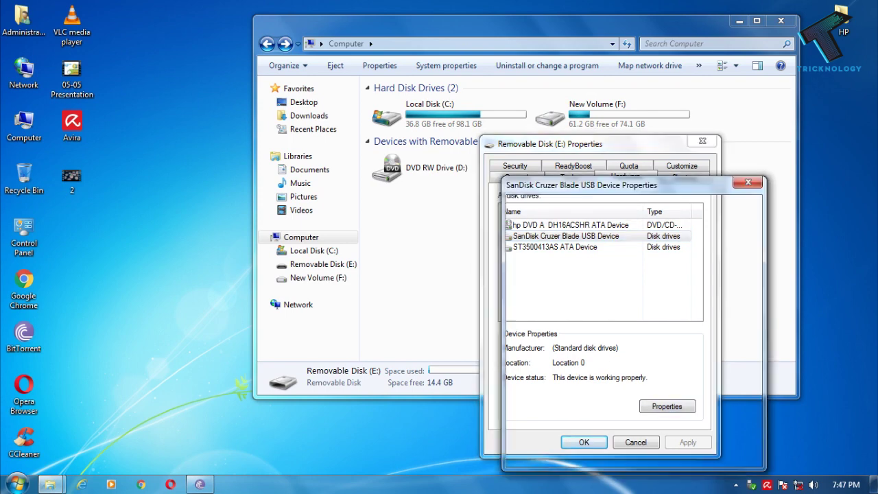
Step: Set the USB device's removal policy to Better performance, and close the AutoPlay prompt and the drive properties
{"action": "key", "text": "ctrl+Tab"}
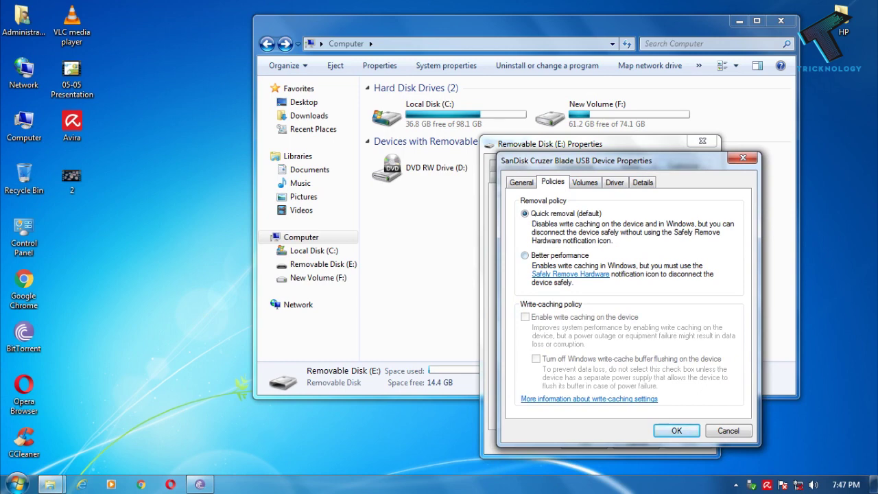
{"action": "left_click", "coordinate": [525, 255]}
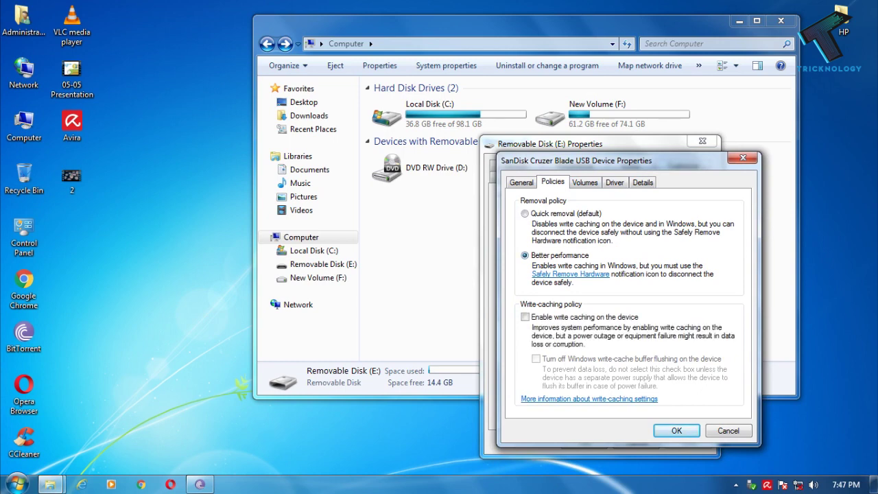
{"action": "key", "text": "Return"}
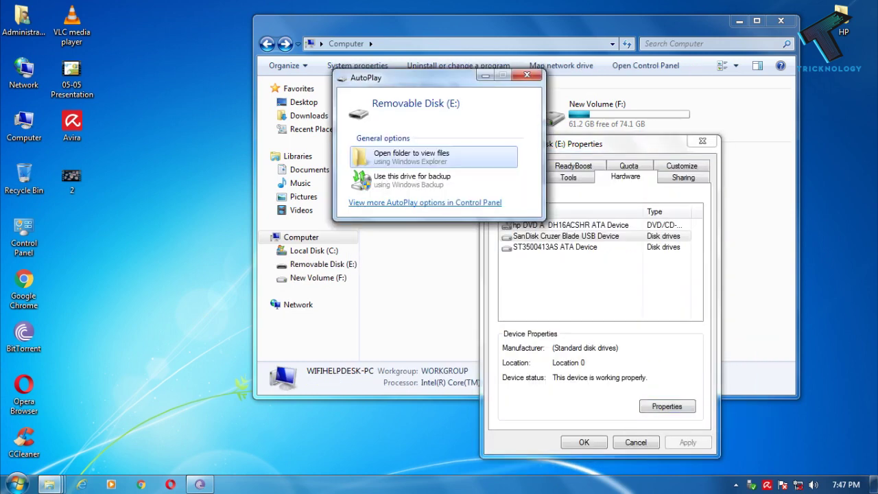
{"action": "key", "text": "Escape"}
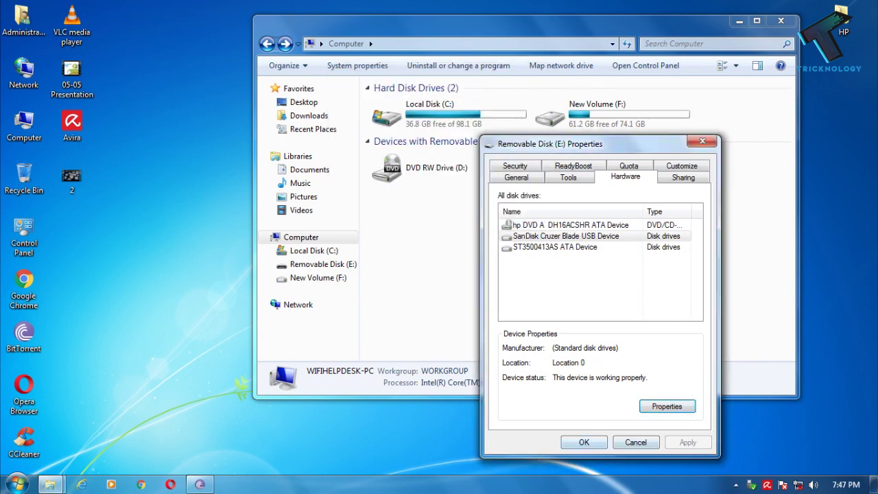
{"action": "key", "text": "Escape"}
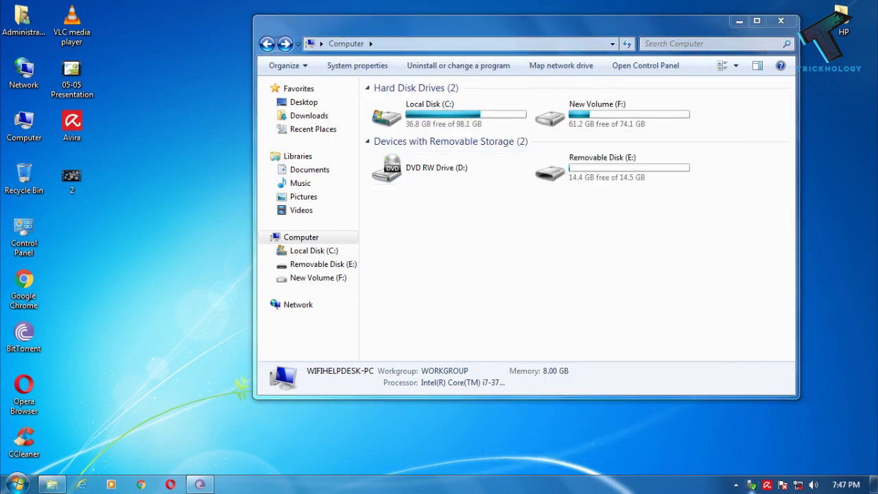
Step: Safely eject the Cruzer Blade drive, and dismiss the AutoPlay prompt once it is reconnected
{"action": "left_click", "coordinate": [752, 486]}
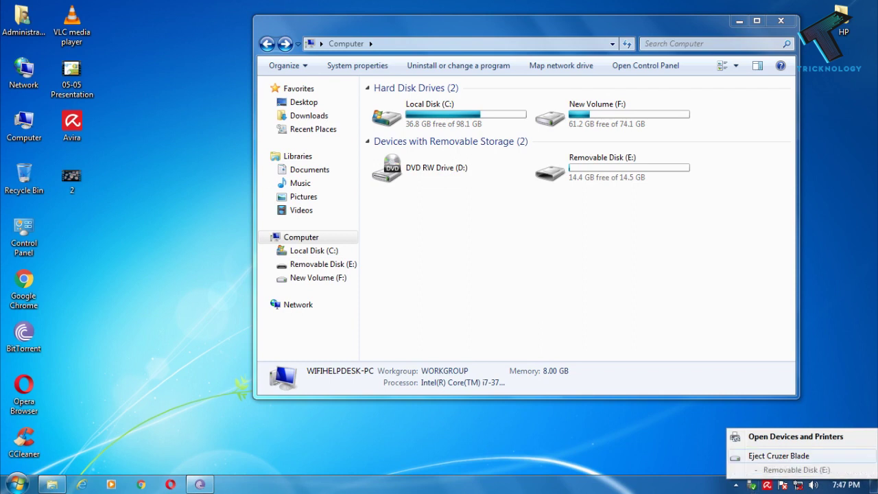
{"action": "left_click", "coordinate": [778, 455]}
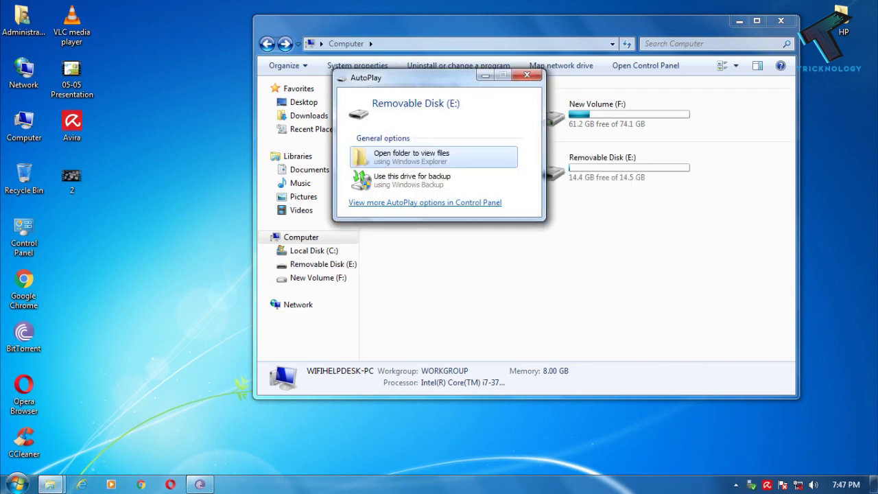
{"action": "left_click", "coordinate": [527, 75]}
Step: Copy the desktop video 2 to Removable Disk (E:) and expand the transfer details to show the copy speed
{"action": "left_click", "coordinate": [72, 177]}
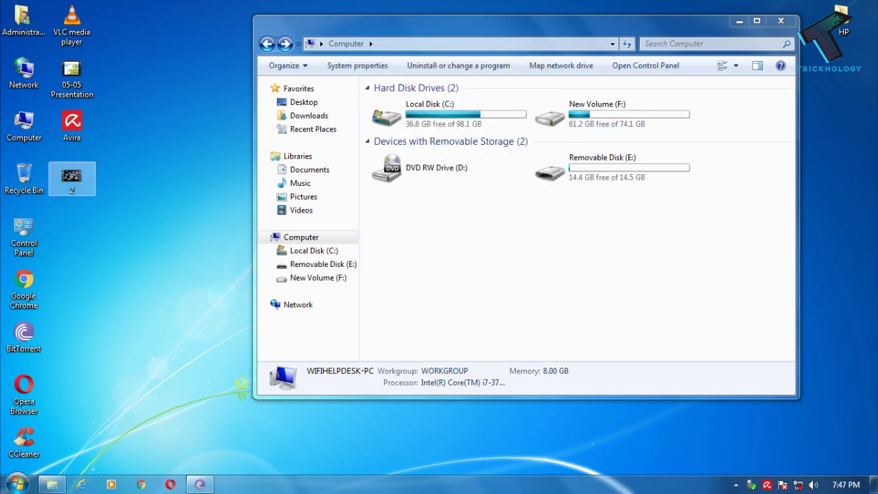
{"action": "right_click", "coordinate": [72, 179]}
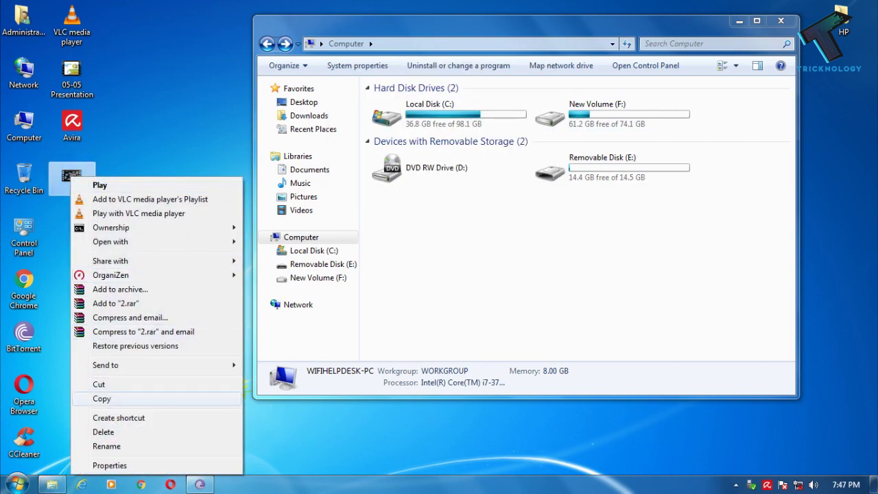
{"action": "left_click", "coordinate": [102, 399]}
{"action": "left_click", "coordinate": [604, 168]}
{"action": "double_click", "coordinate": [604, 168]}
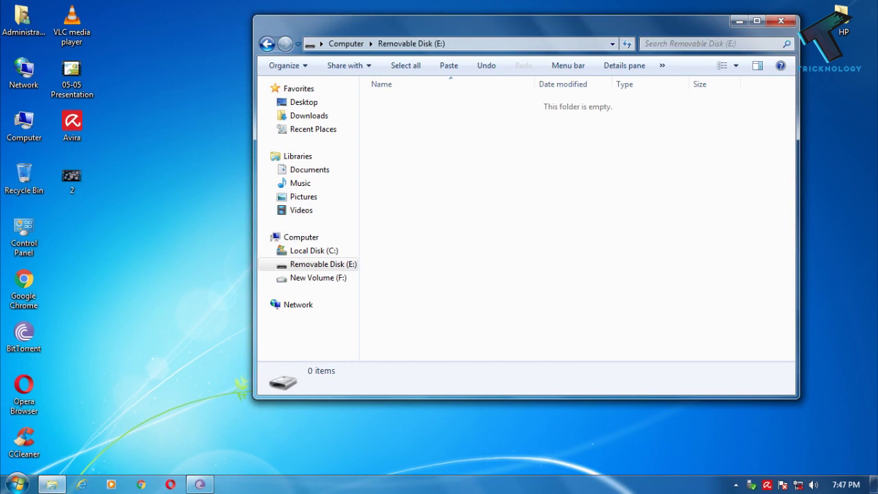
{"action": "right_click", "coordinate": [506, 143]}
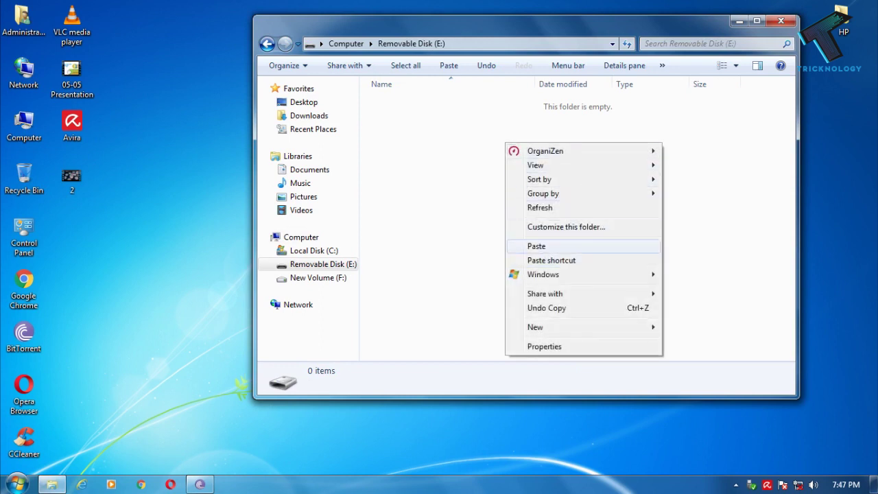
{"action": "left_click", "coordinate": [536, 246]}
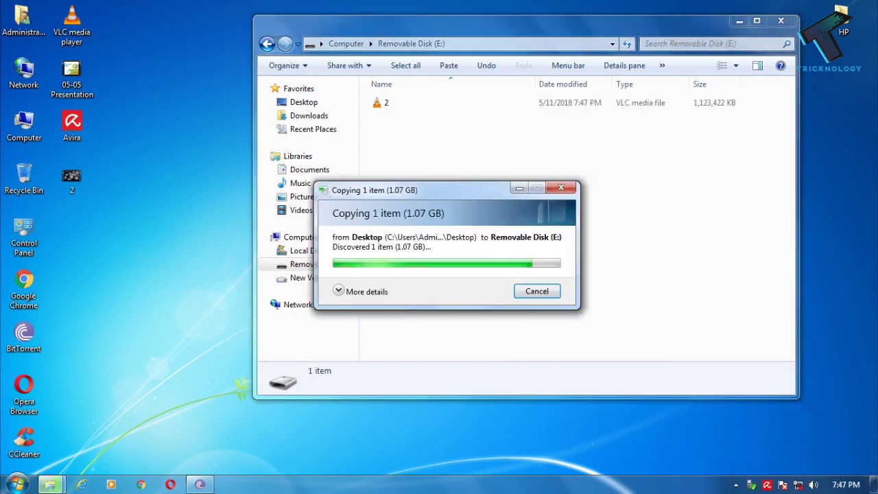
{"action": "left_click", "coordinate": [339, 291]}
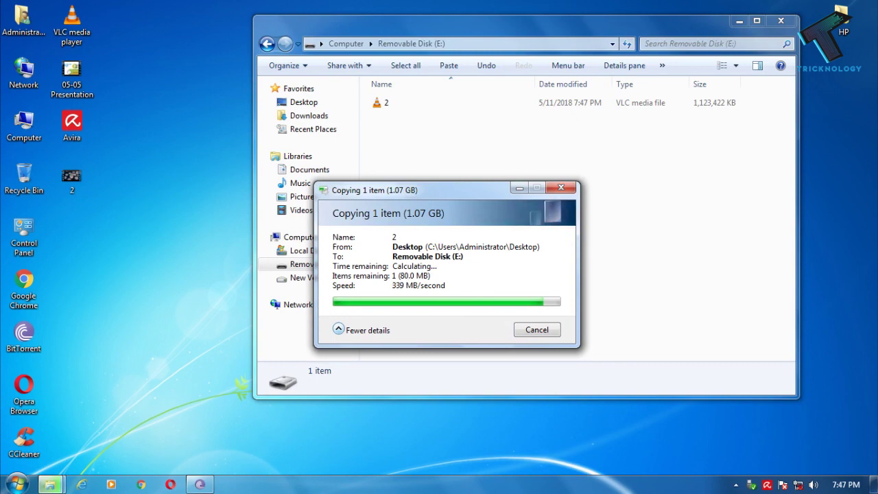